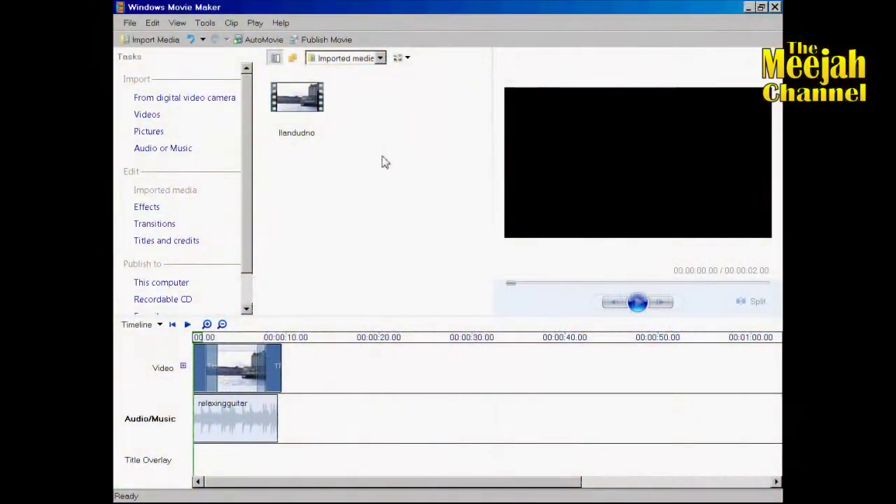
# Open the File menu for the llandudno project with its relaxingguitar music
pyautogui.click(131, 23)
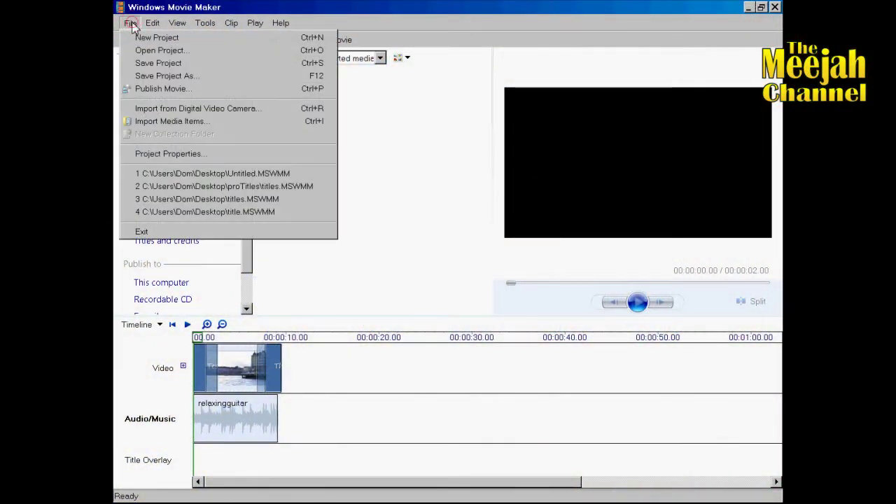
# Save the project as 'Test Movie' in the Desktop folder
pyautogui.click(166, 76)
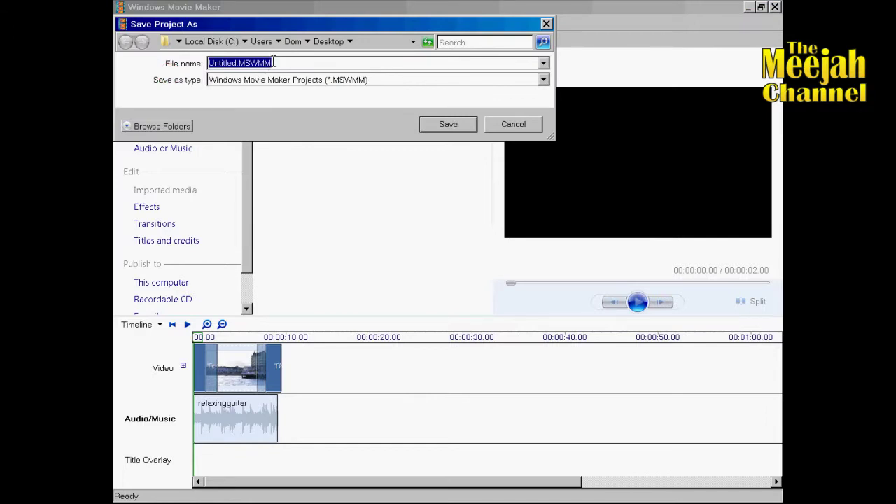
pyautogui.write('T')
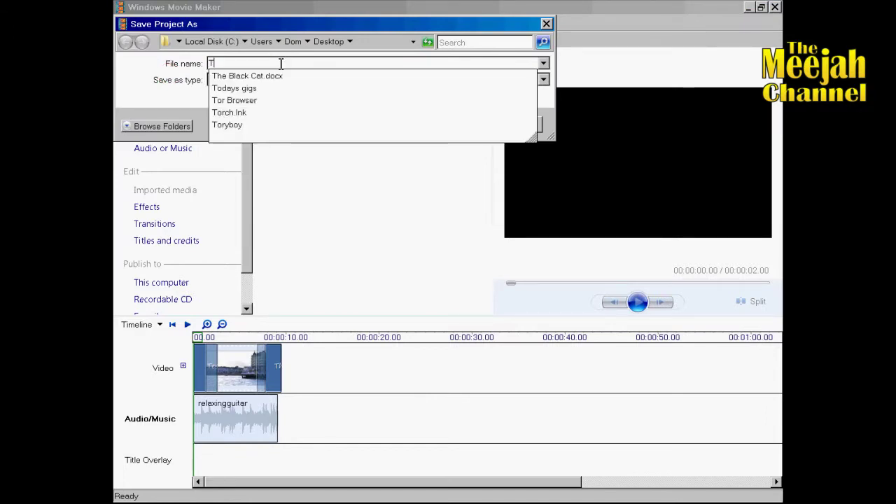
pyautogui.write('est Movi')
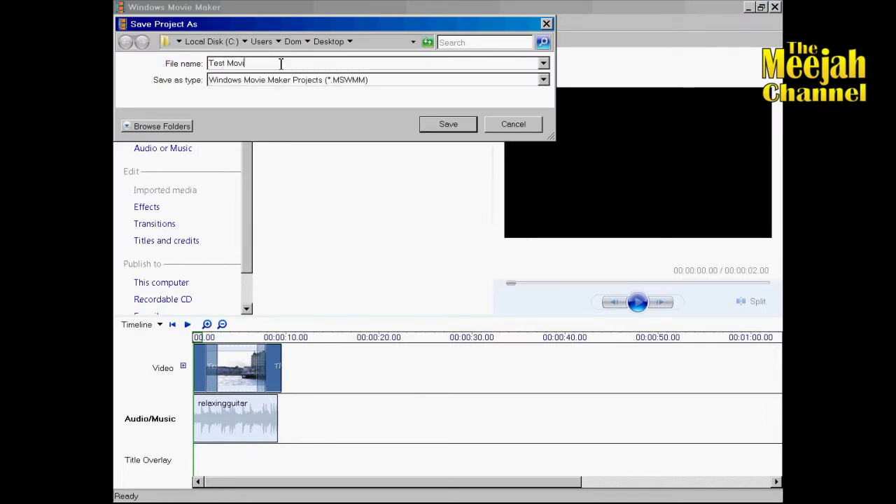
pyautogui.write('e')
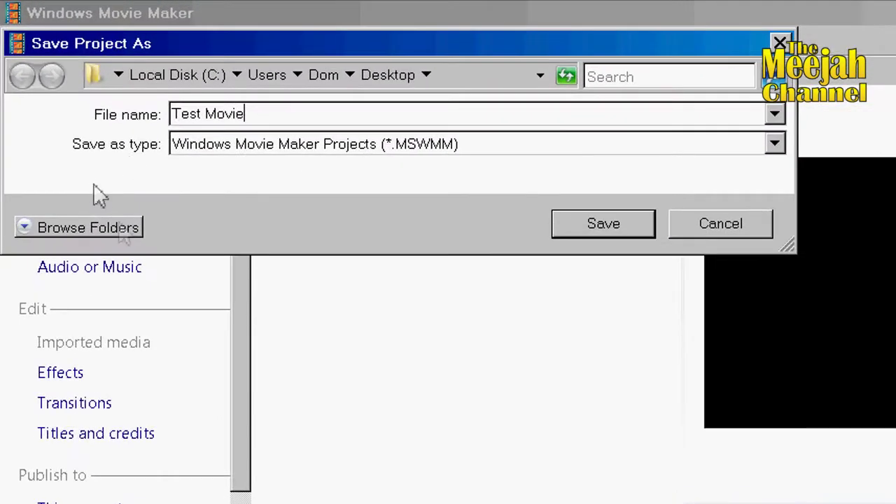
pyautogui.click(124, 228)
pyautogui.click(126, 238)
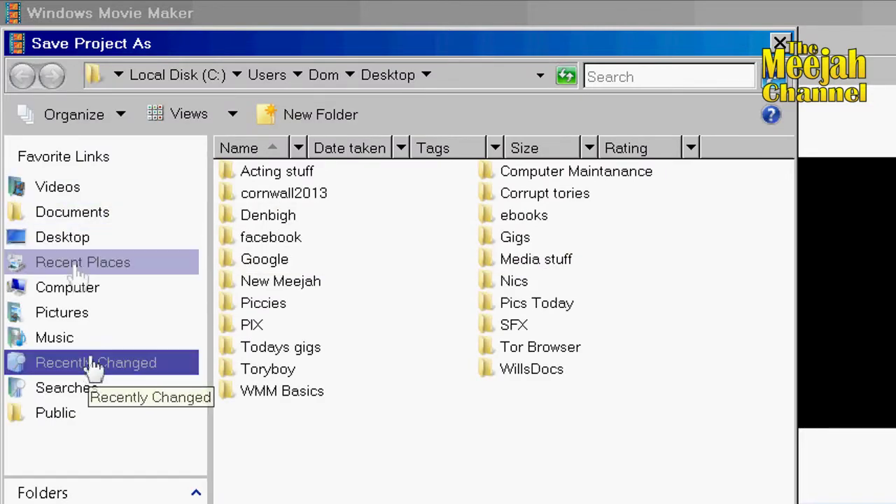
pyautogui.click(71, 245)
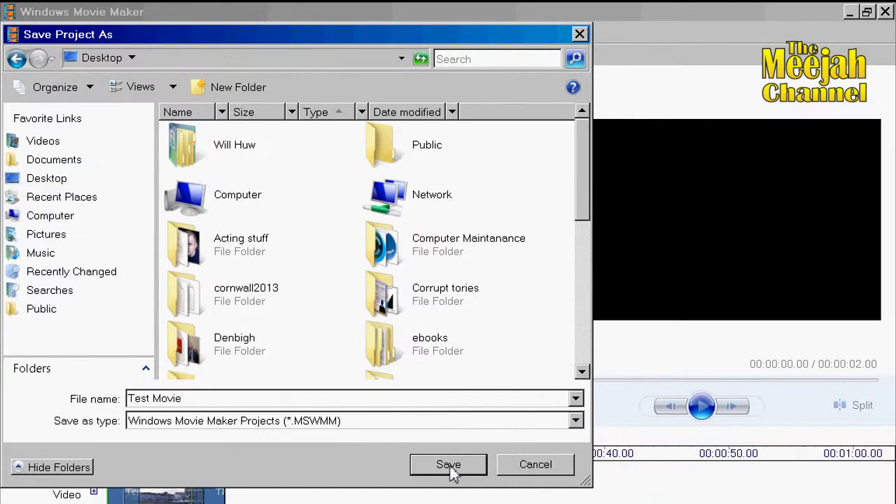
pyautogui.click(452, 467)
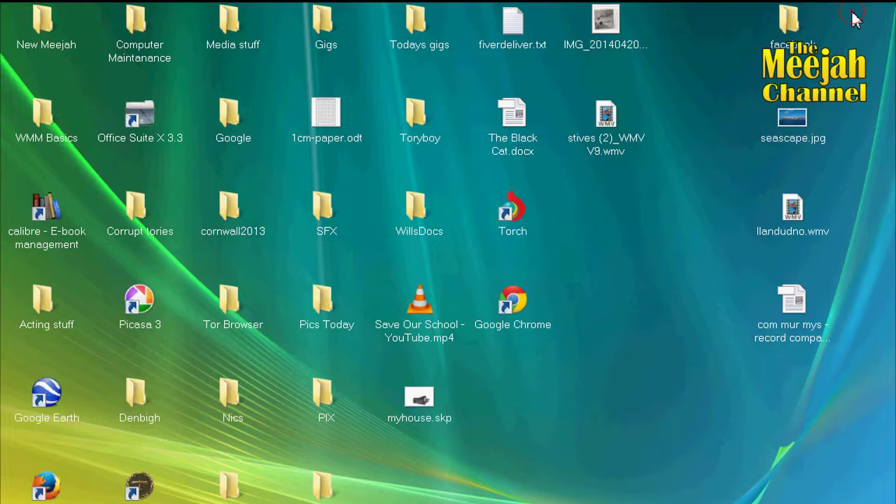
# Minimise Movie Maker, move the Test Movie icon up a row, and reopen Test Movie.MSWMM
pyautogui.click(850, 12)
pyautogui.moveTo(602, 392); pyautogui.dragTo(624, 315)
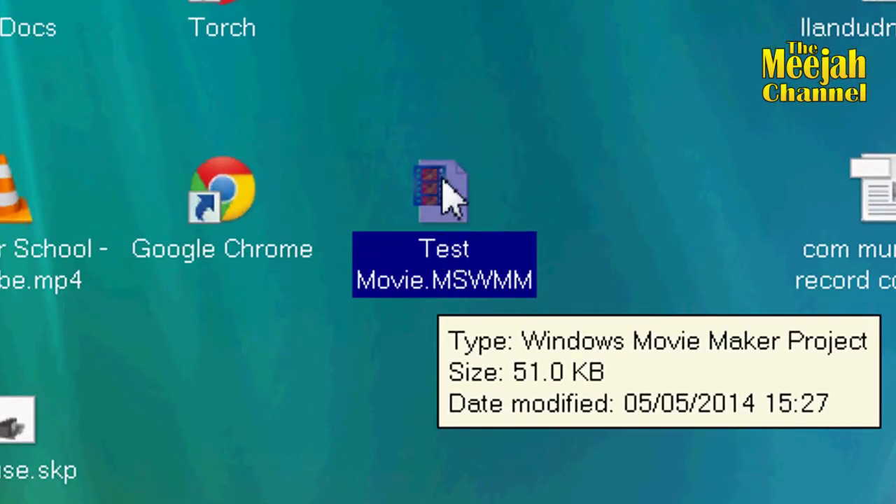
pyautogui.doubleClick(443, 181)
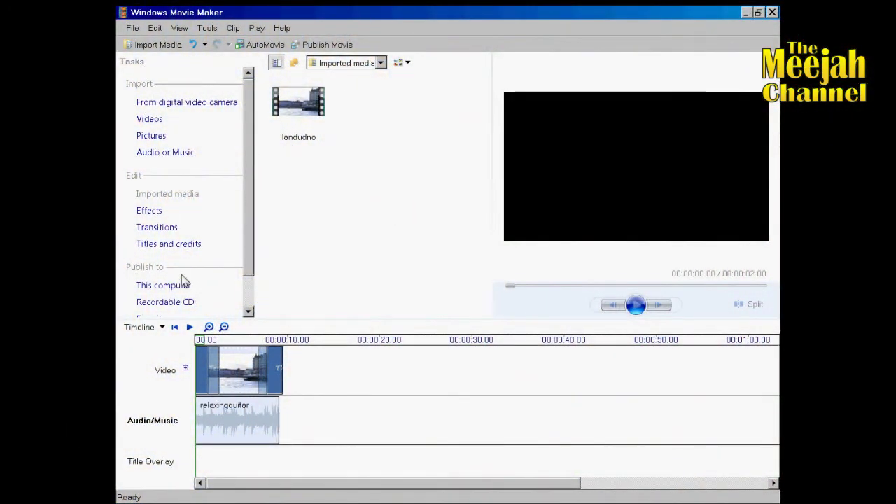
# Start Publish Movie and choose This computer as the destination after reviewing the other options
pyautogui.scroll(-2, 250, 261)
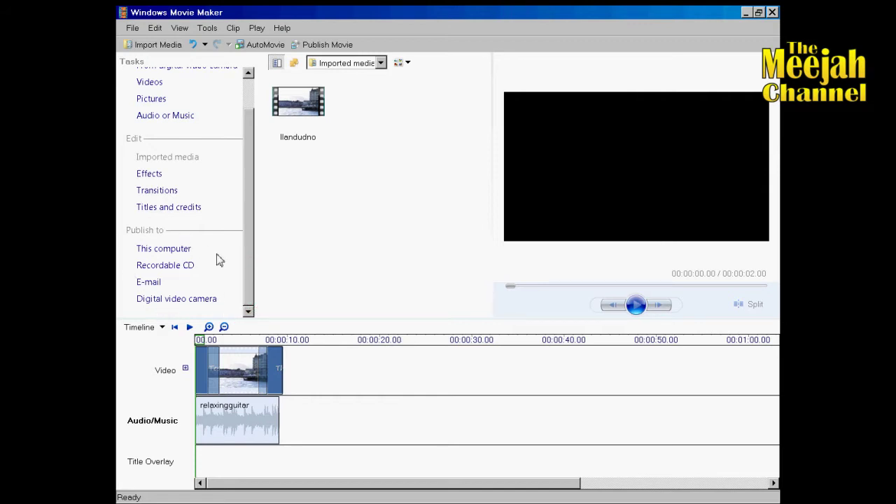
pyautogui.click(132, 28)
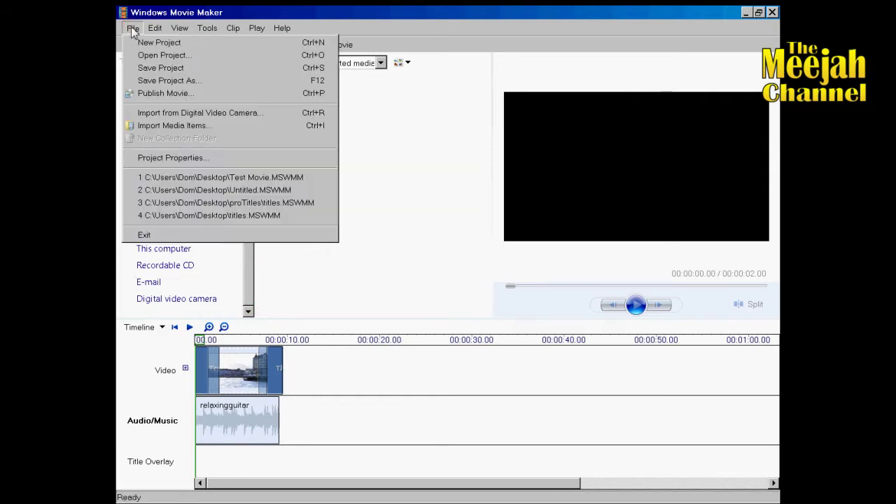
pyautogui.click(178, 94)
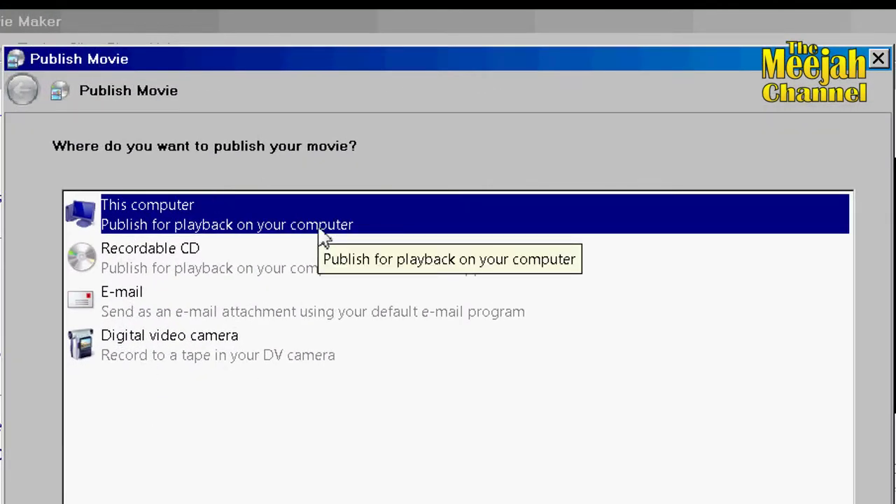
pyautogui.click(212, 259)
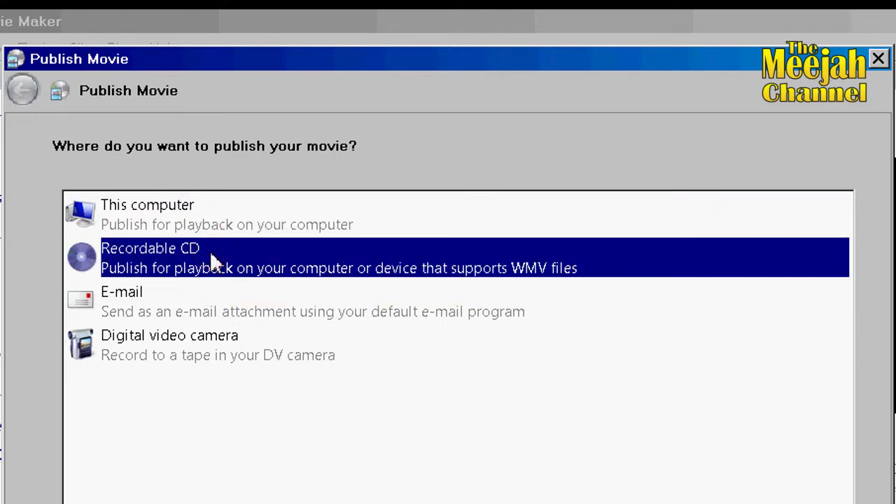
pyautogui.click(290, 312)
pyautogui.click(304, 350)
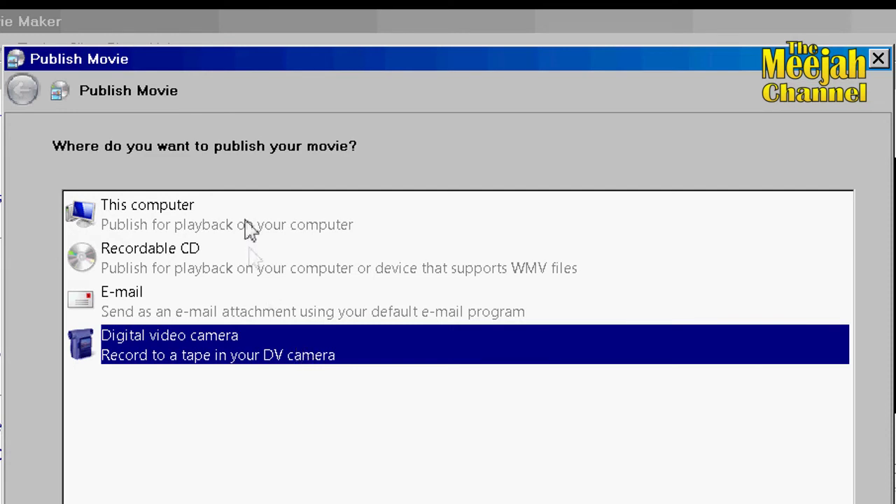
pyautogui.click(246, 224)
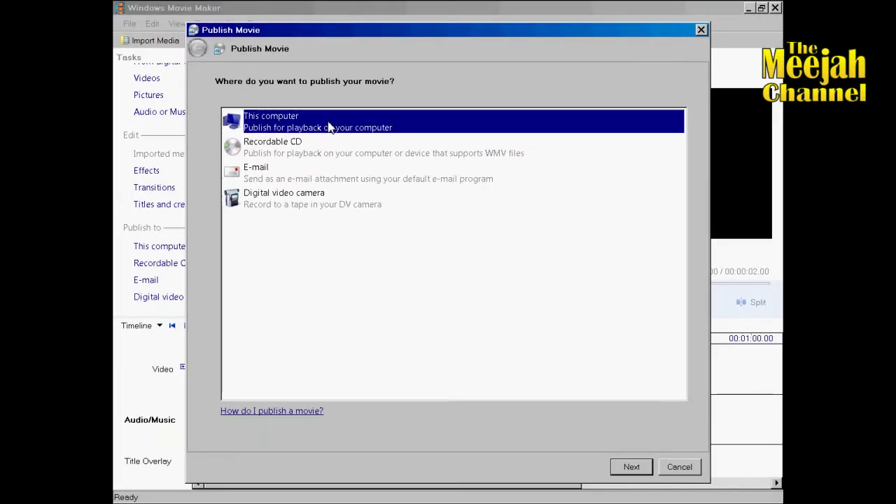
# Name the published movie 'Test', set the Desktop as its location, and choose a set file size
pyautogui.click(632, 466)
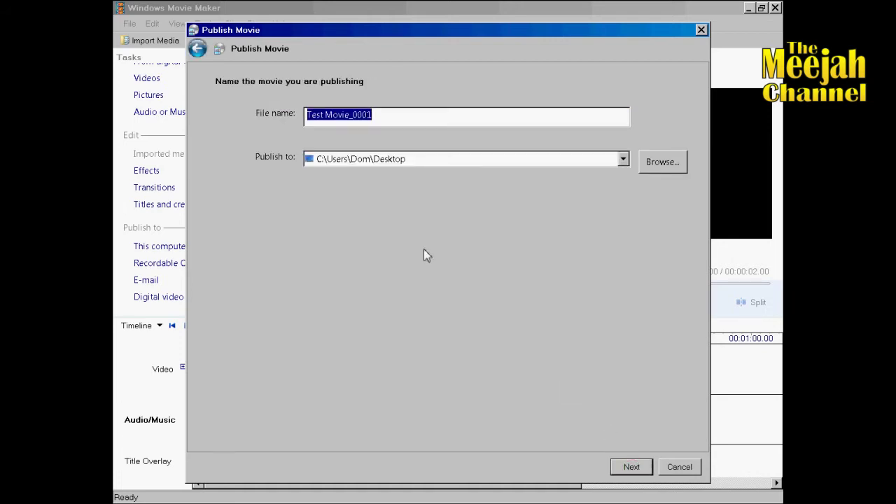
pyautogui.write('Test')
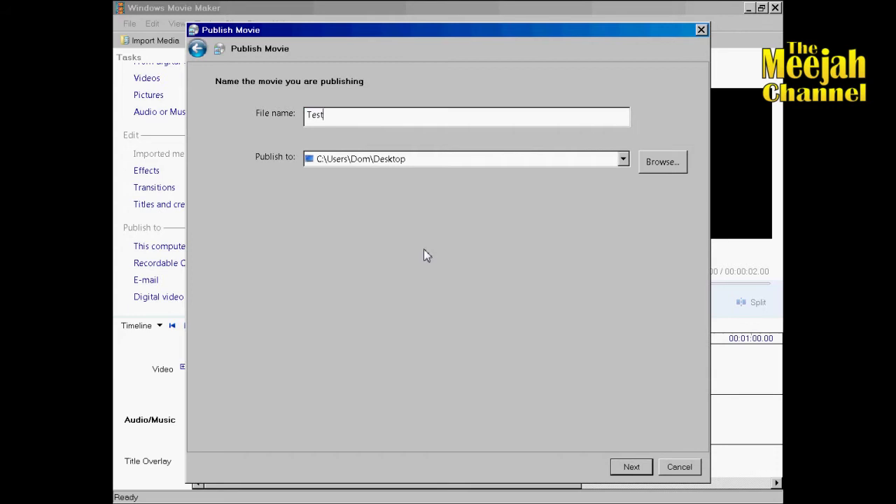
pyautogui.click(623, 159)
pyautogui.click(623, 159)
pyautogui.click(662, 162)
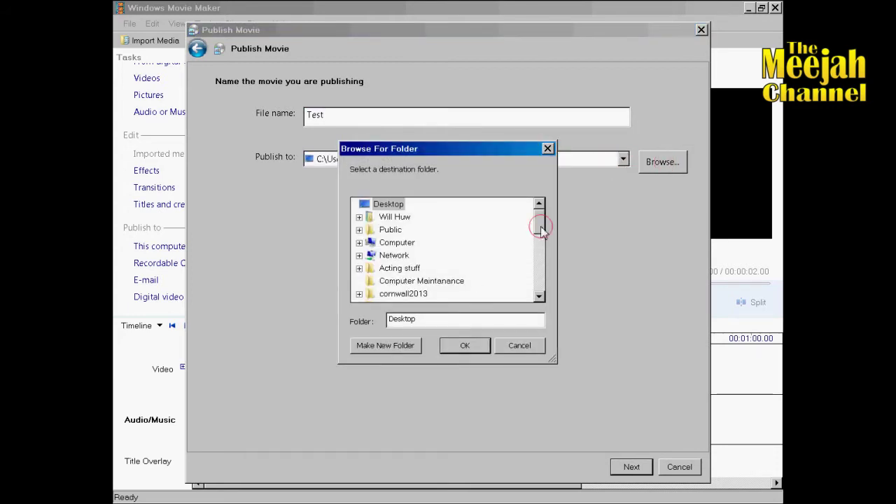
pyautogui.click(466, 347)
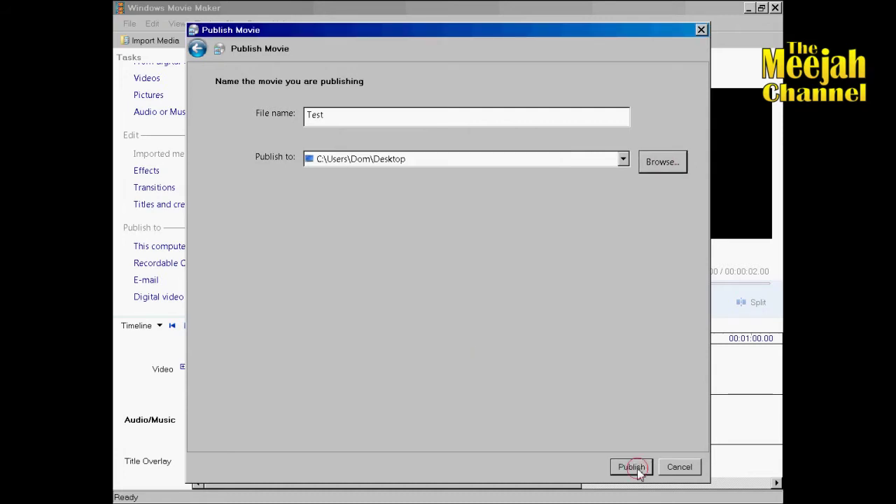
pyautogui.click(638, 473)
pyautogui.click(237, 178)
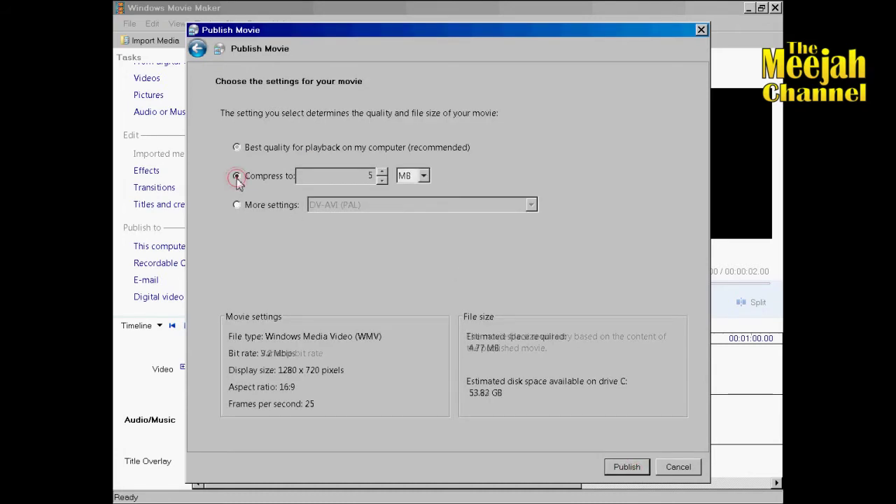
# Try 2 MB and DV-AVI (PAL), then publish with Best quality for playback on my computer
pyautogui.click(422, 176)
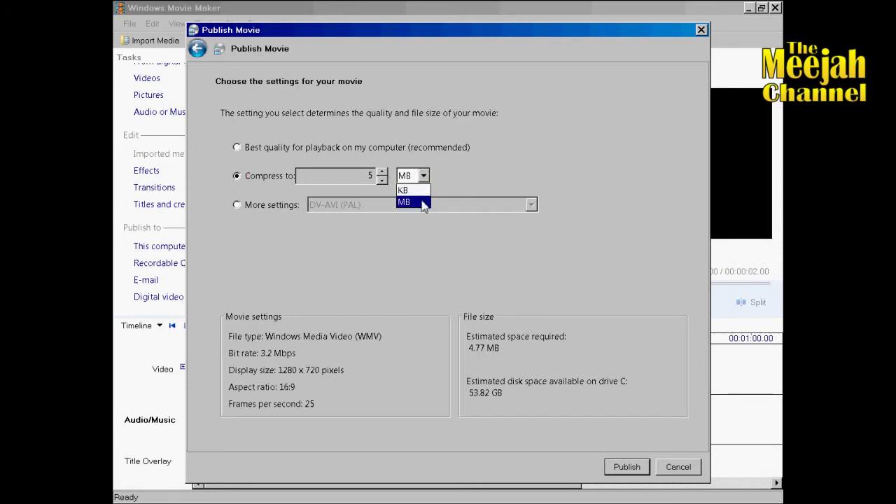
pyautogui.click(404, 203)
pyautogui.write('2')
pyautogui.click(237, 205)
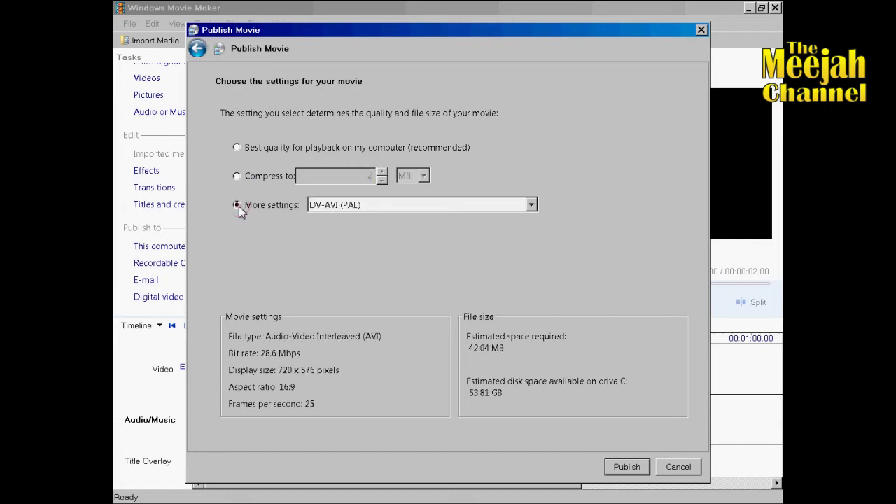
pyautogui.click(531, 204)
pyautogui.click(532, 206)
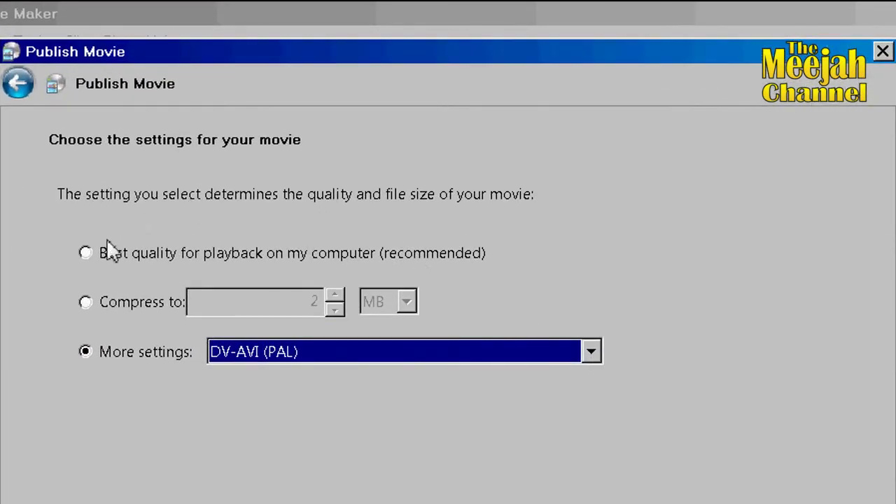
pyautogui.click(237, 148)
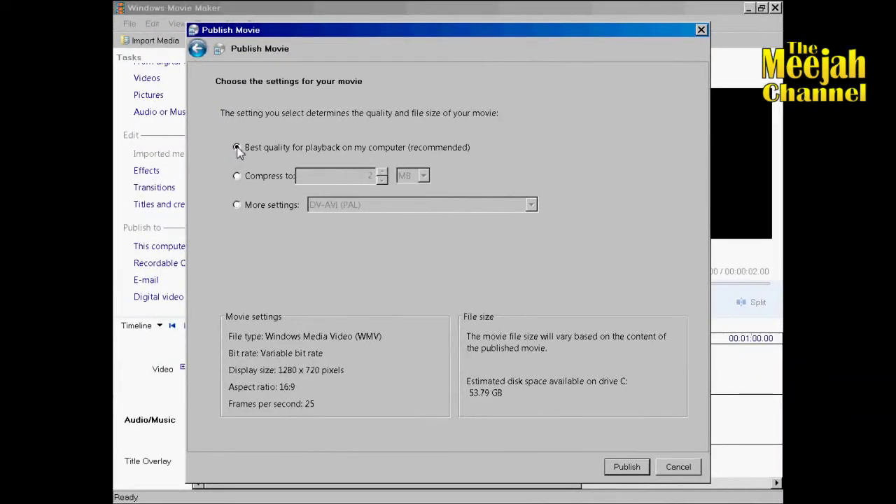
pyautogui.click(626, 468)
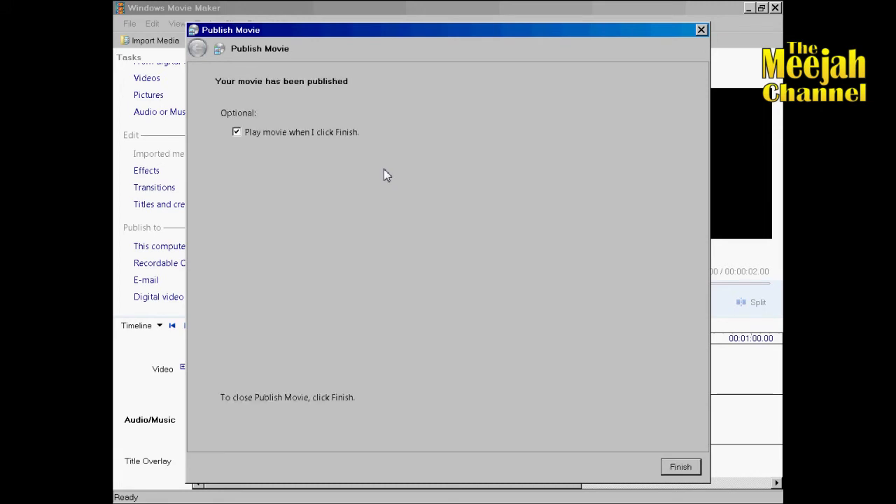
# Turn off 'Play movie when I click Finish' and close the completed publish wizard
pyautogui.click(236, 131)
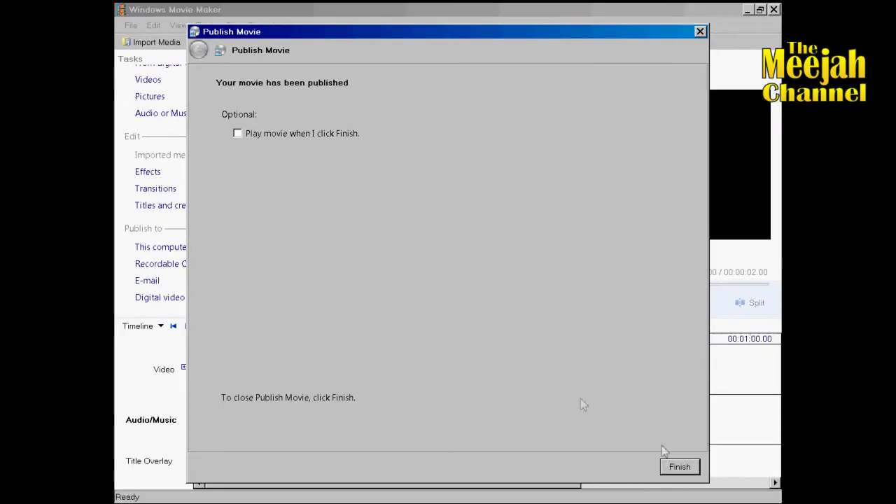
pyautogui.click(679, 467)
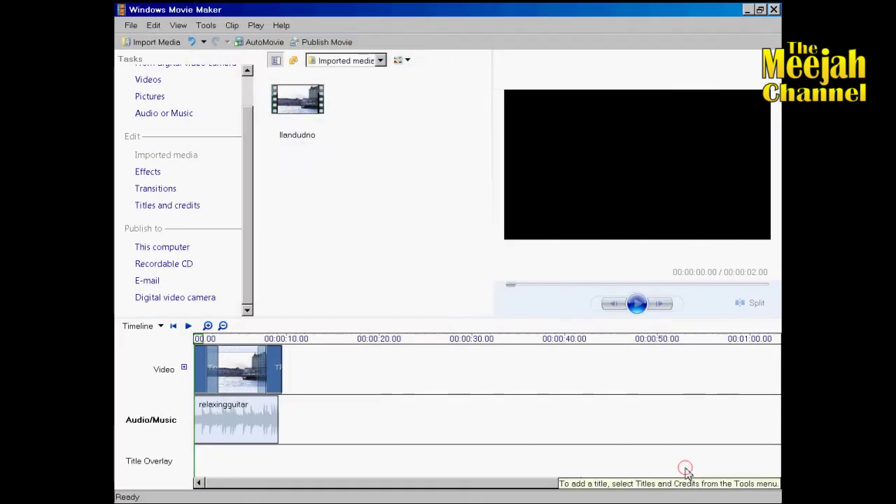
# Minimise Movie Maker and place the Test.wmv icon below Test Movie.MSWMM on the desktop
pyautogui.click(747, 10)
pyautogui.moveTo(154, 436); pyautogui.dragTo(588, 294)
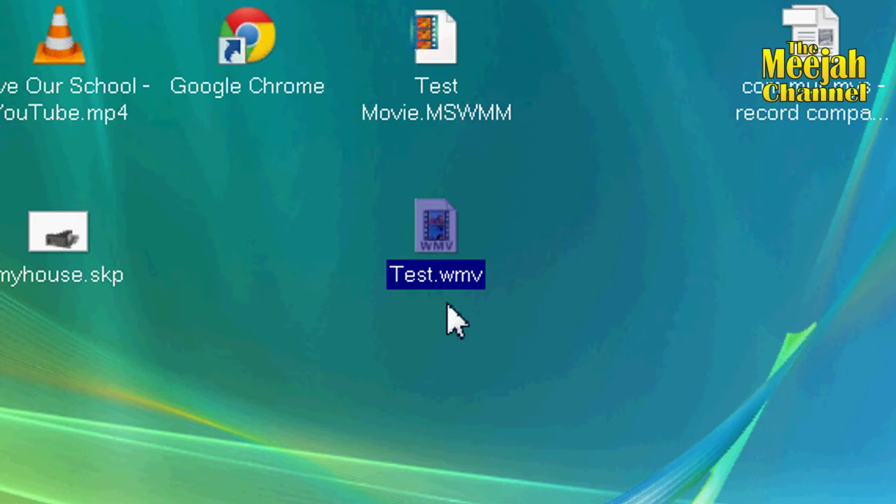
# Play Test.wmv from the desktop in Windows Media Player
pyautogui.doubleClick(435, 231)
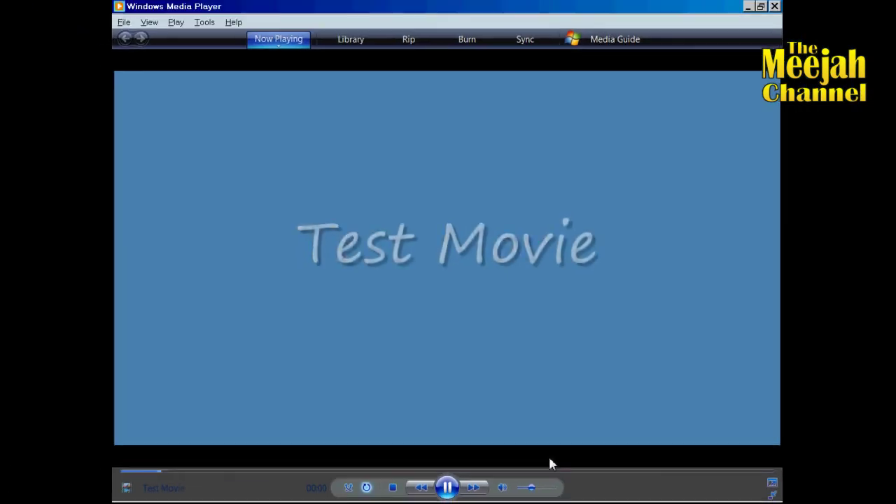